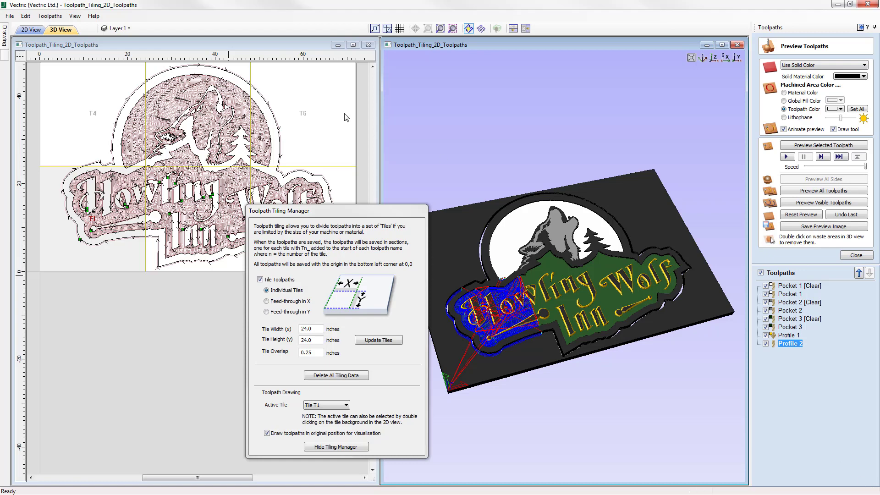
Close the current job and open the existing file Large-Howling-Wolf-2.5D_Toolpaths.crv
left_click(9, 16)
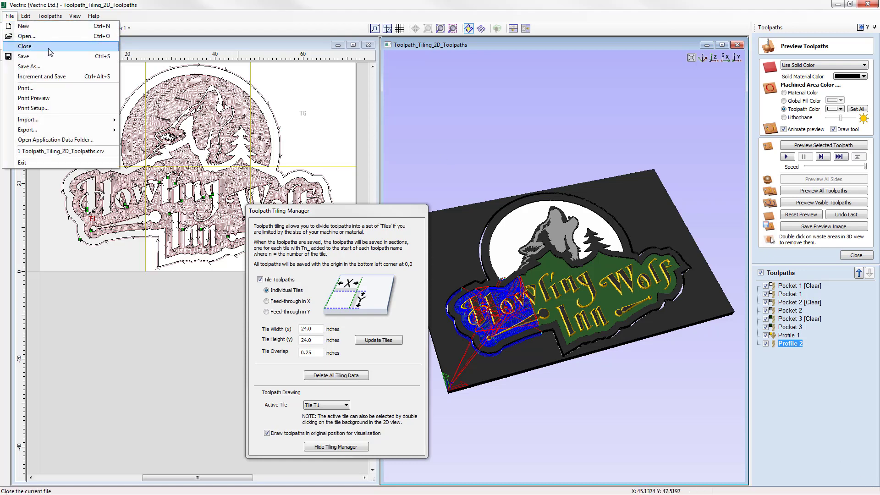
left_click(49, 48)
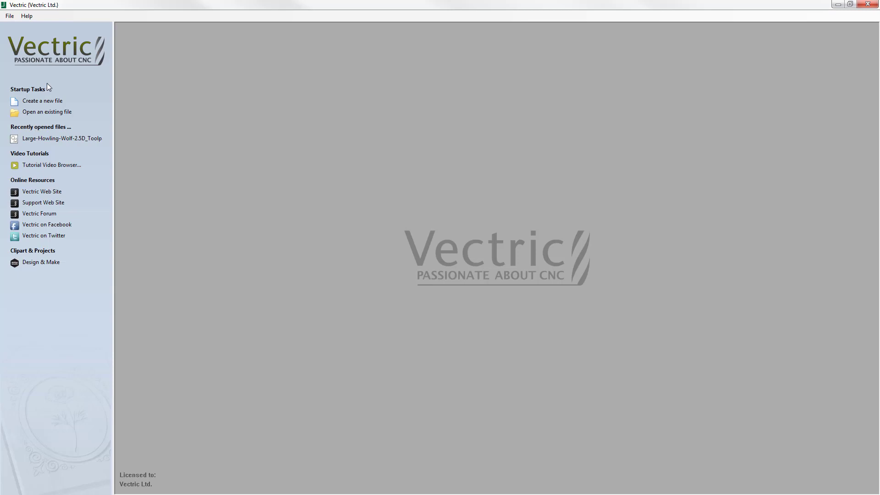
left_click(47, 112)
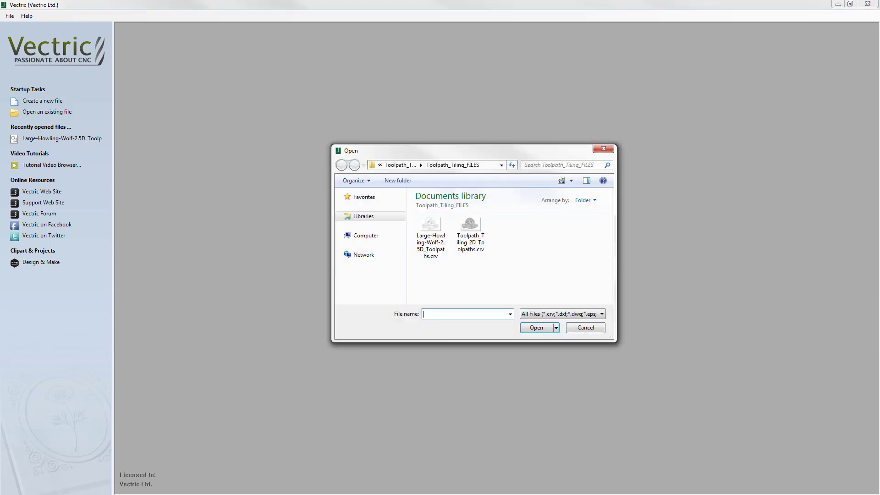
left_click(430, 229)
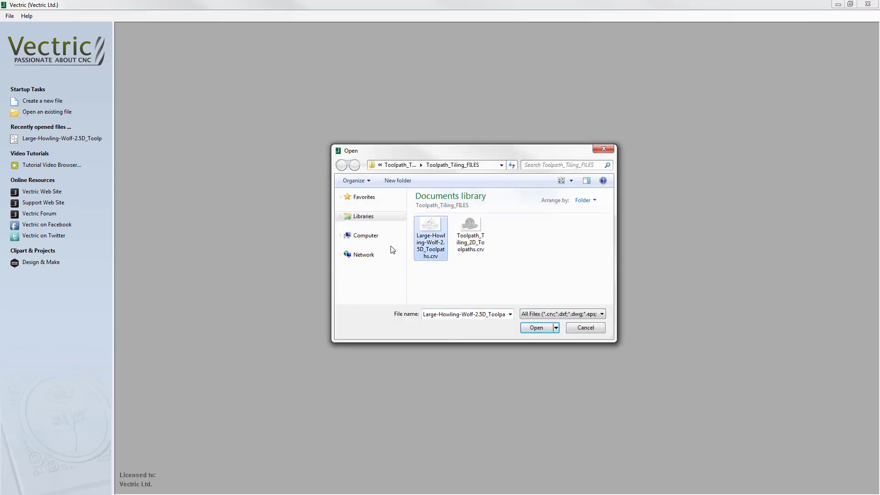
left_click(536, 328)
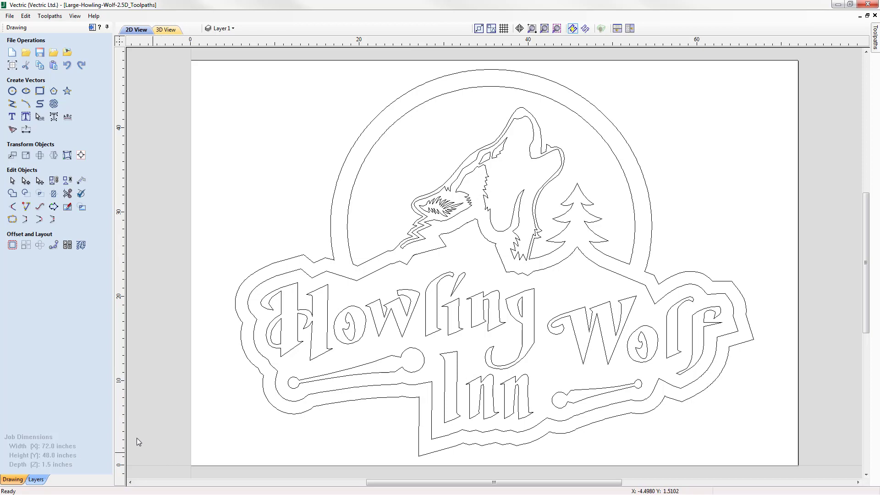
Tile the 2D and 3D views horizontally and preview all toolpaths of the wolf sign
left_click(616, 28)
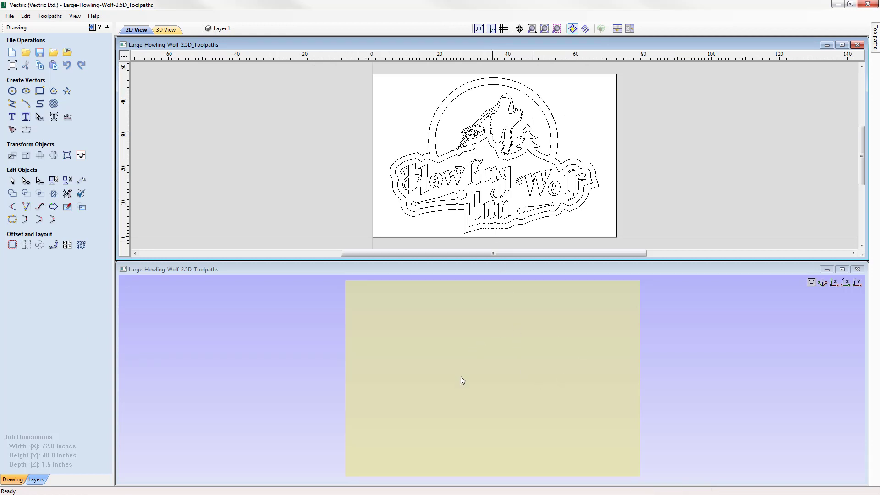
left_click(91, 28)
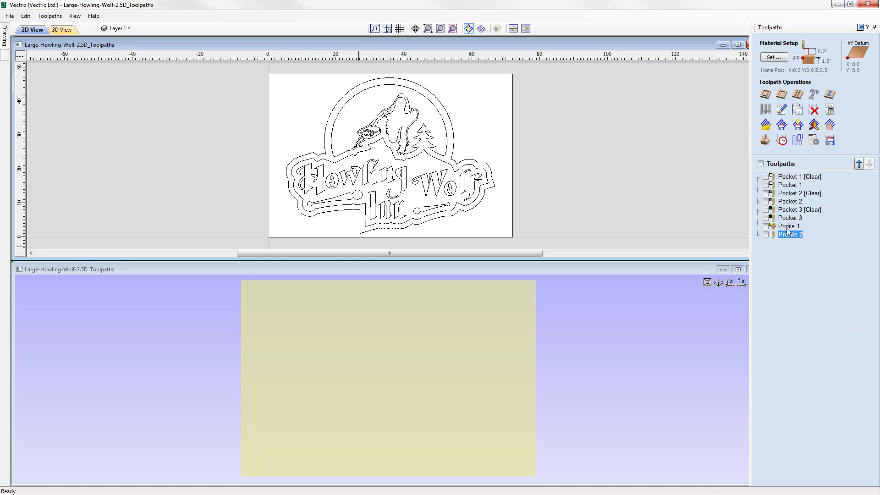
left_click(766, 142)
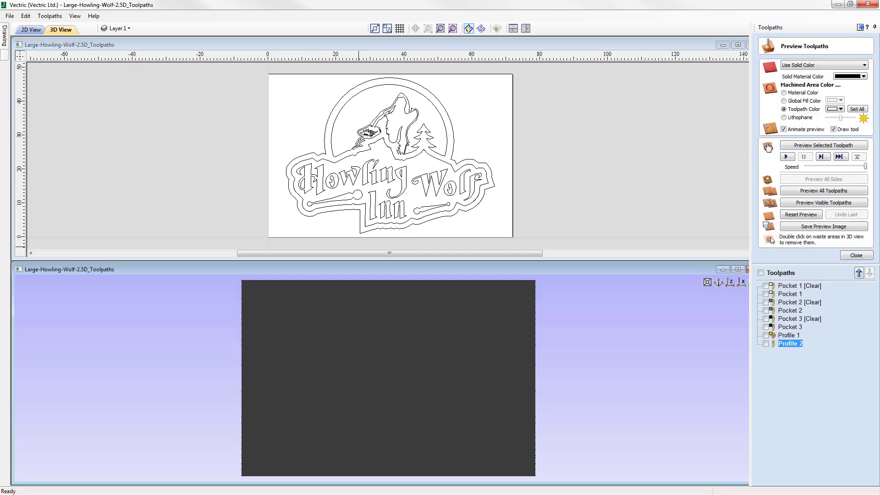
left_click(814, 202)
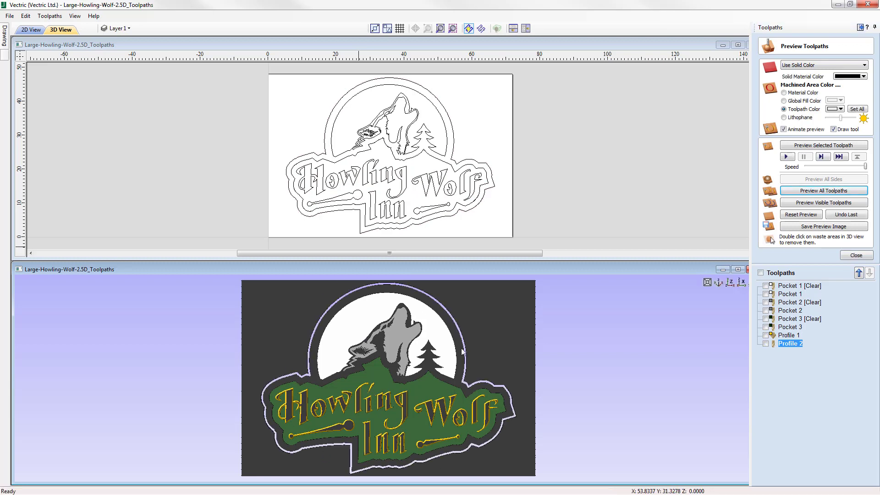
Remove the waste material around the previewed sign, show it in isometric view and close the toolpath preview
double_click(502, 298)
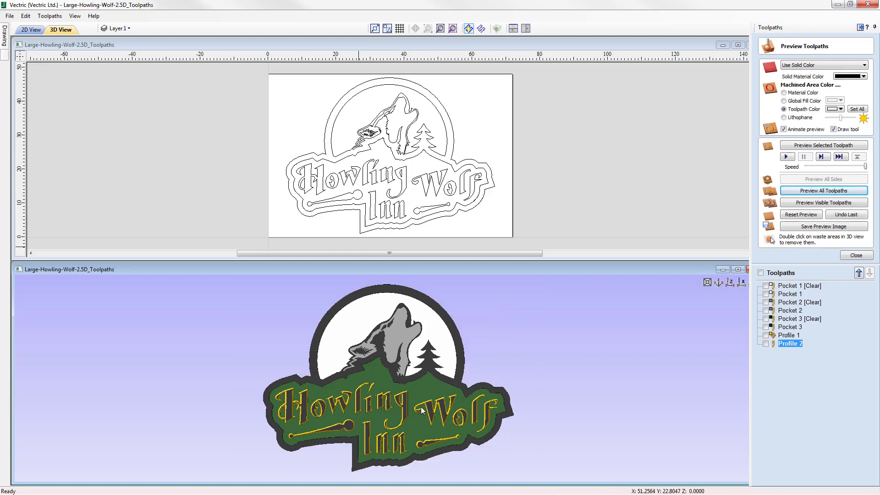
left_click(718, 282)
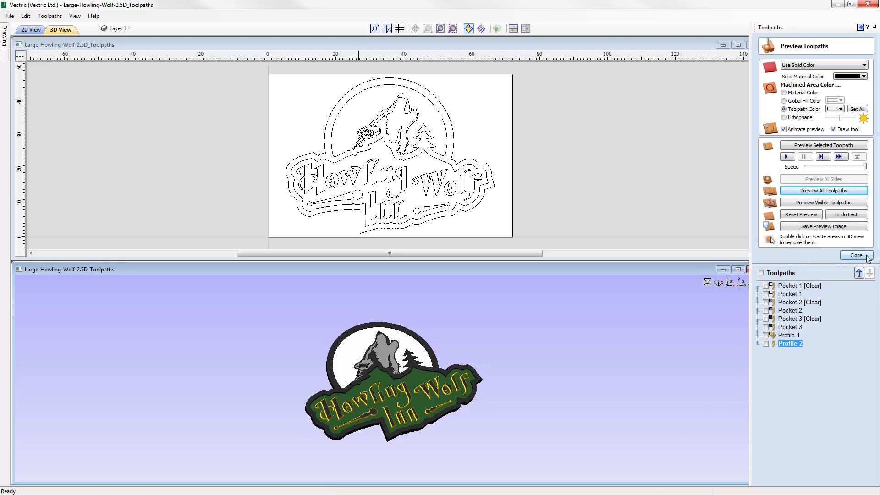
left_click(864, 255)
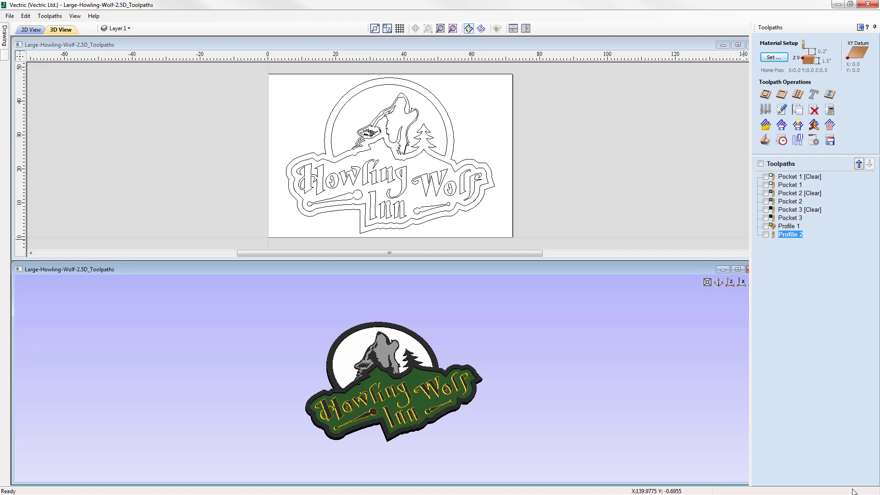
Open the Toolpath Tiling Manager clear of the 2D drawing and make all toolpaths visible
left_click(796, 142)
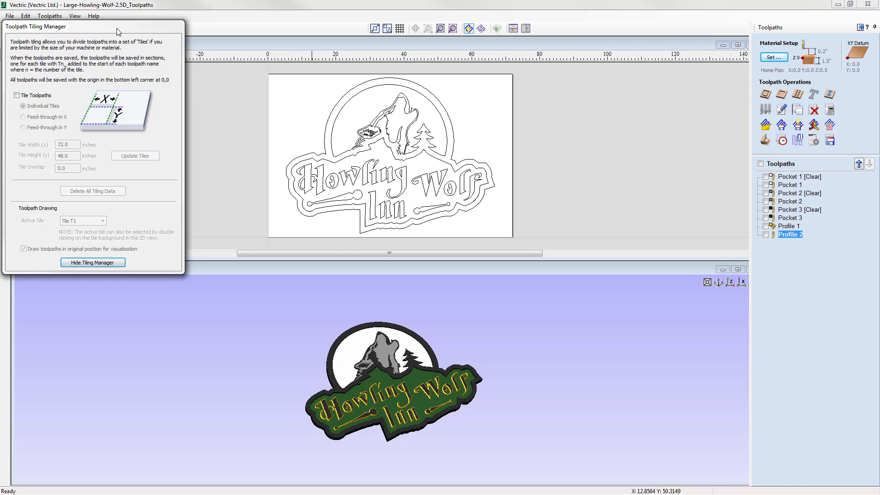
left_click_drag(118, 31, 177, 72)
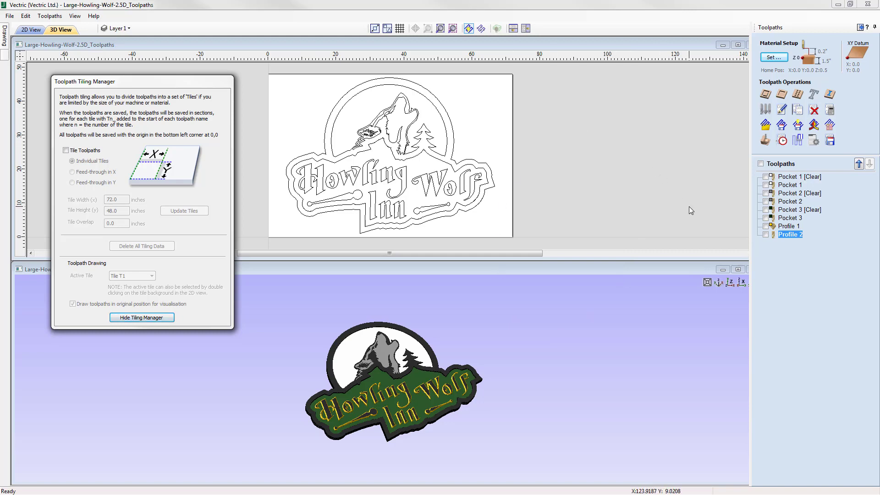
left_click(760, 164)
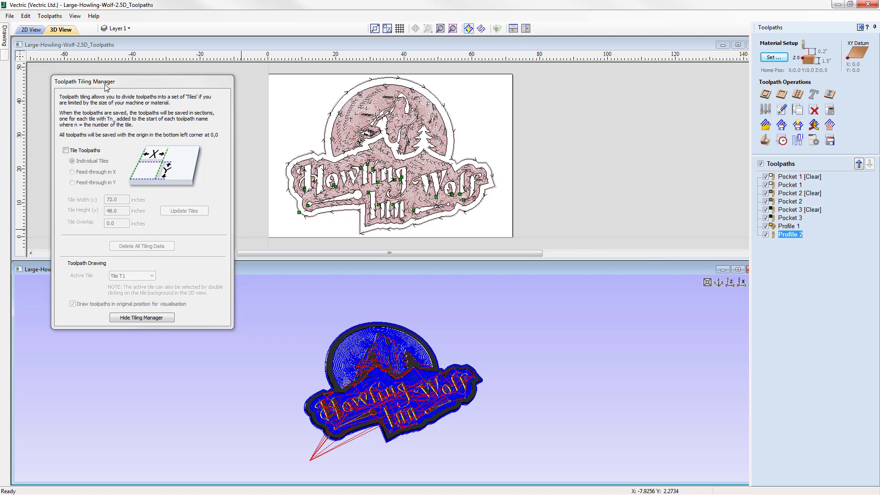
left_click_drag(115, 83, 57, 48)
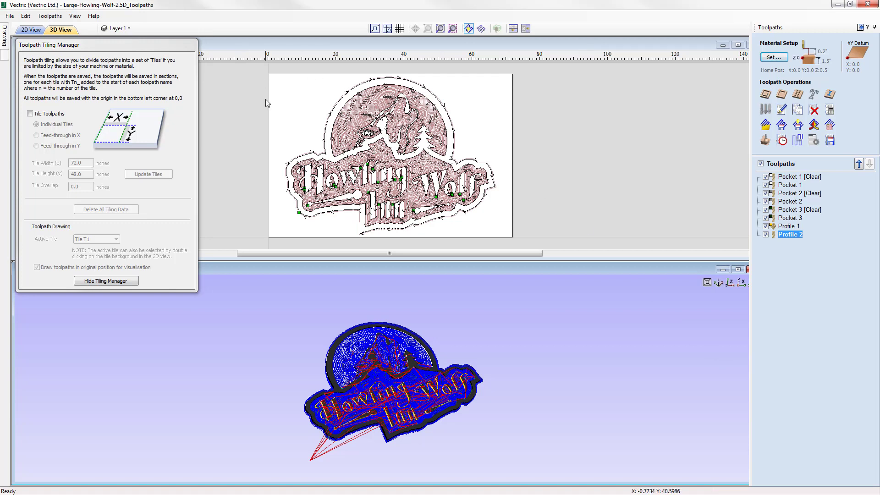
Enable toolpath tiling with Individual Tiles after trying the Feed-through in X and Feed-through in Y options
left_click(30, 114)
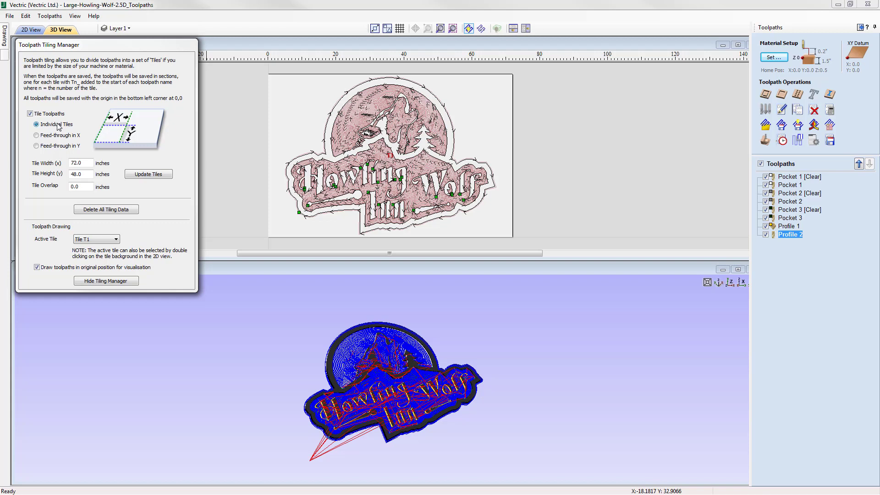
left_click(37, 136)
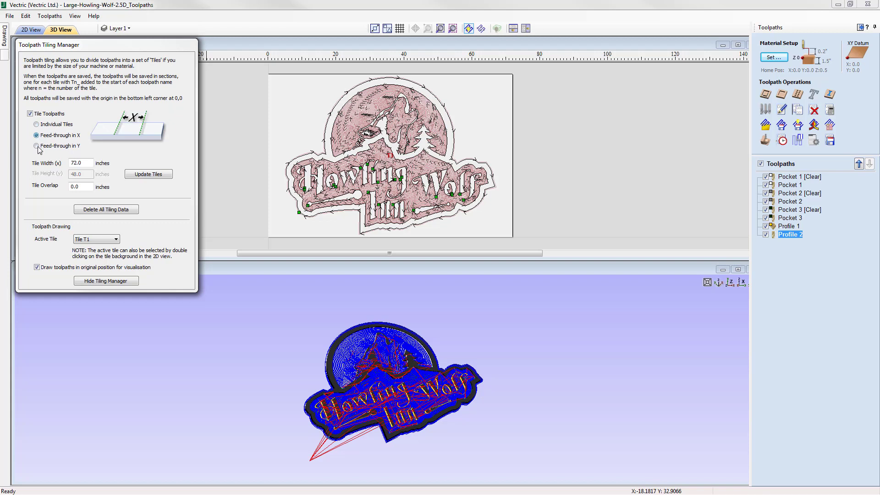
left_click(37, 146)
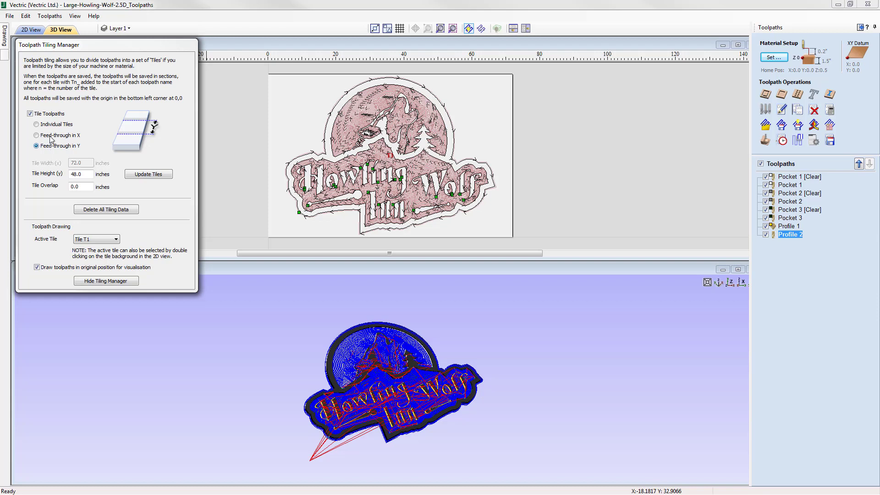
left_click(37, 124)
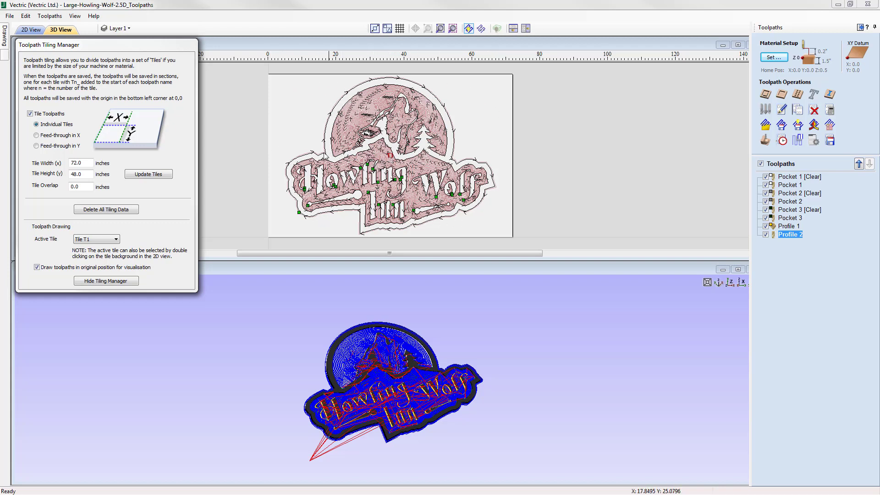
Set the tile width and tile height to 24 inches each and update the tiles
double_click(83, 162)
type("24")
double_click(80, 174)
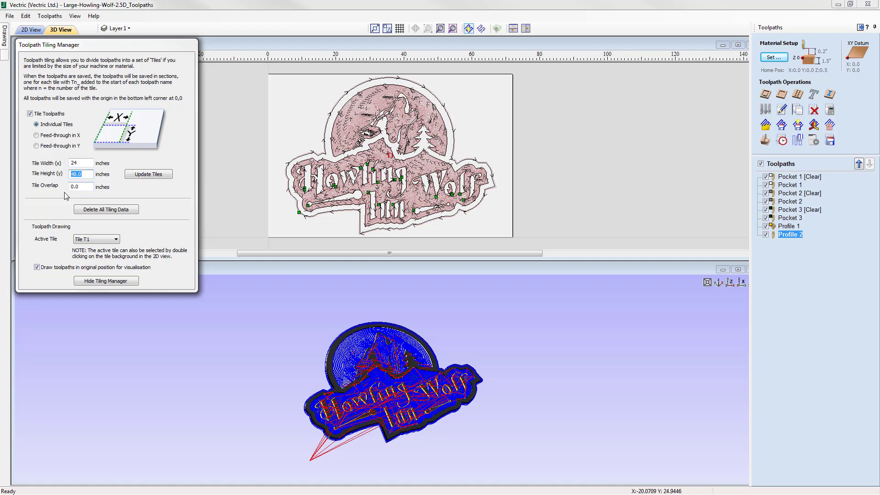
type("24")
left_click(152, 177)
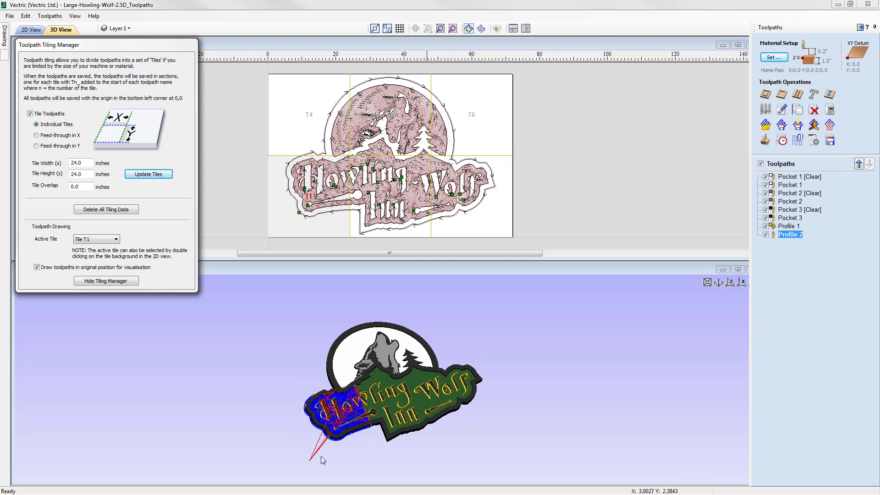
Examine the toolpaths of individual tiles by making T2, T3, T6, T4 and T1 active in turn
left_click(117, 241)
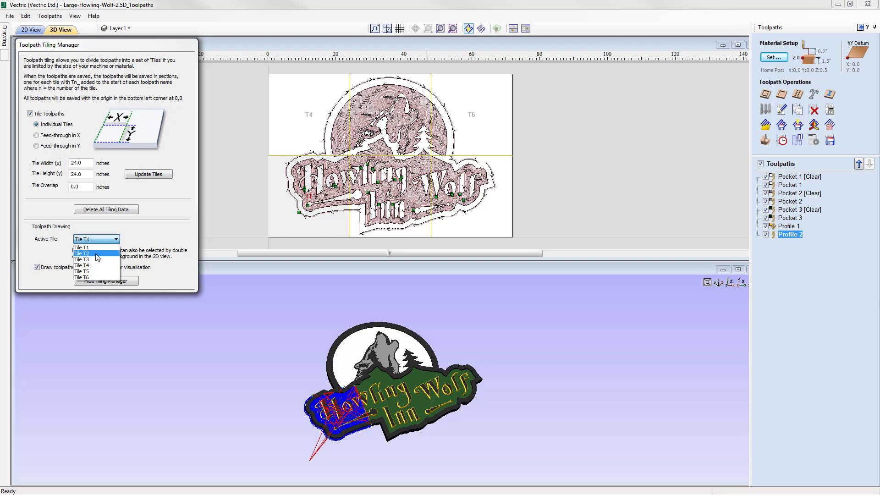
left_click(97, 254)
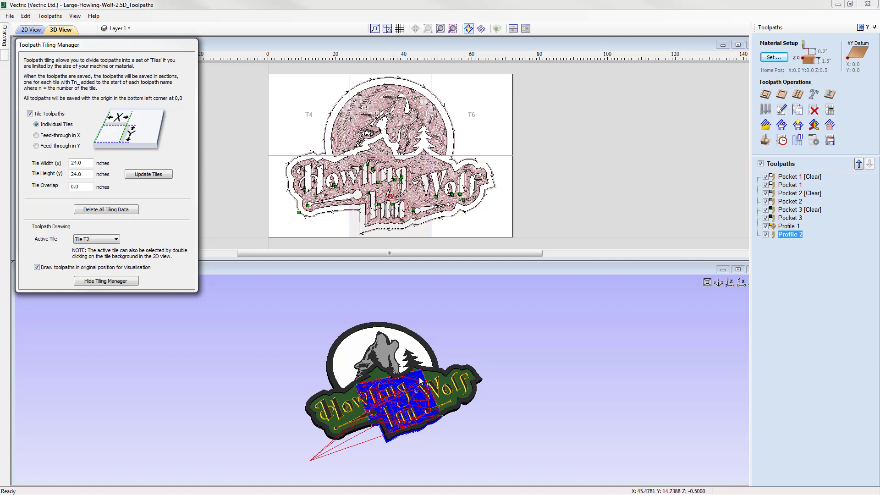
left_click(116, 239)
left_click(110, 259)
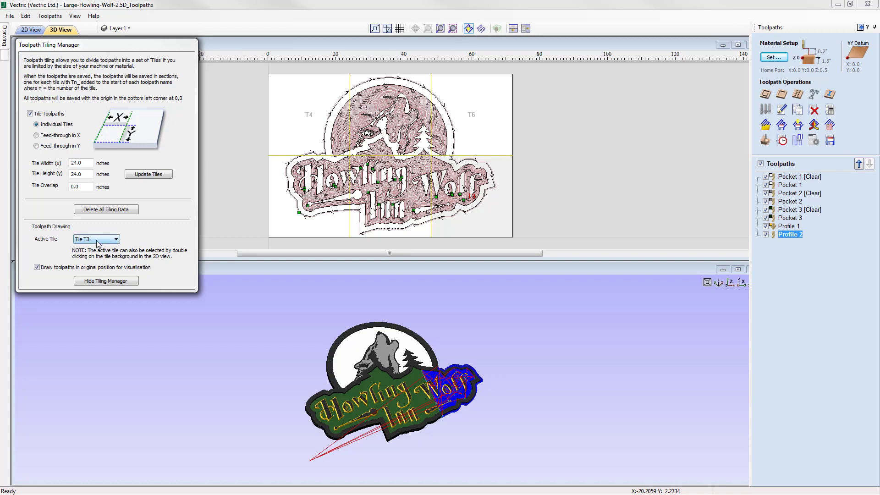
double_click(492, 119)
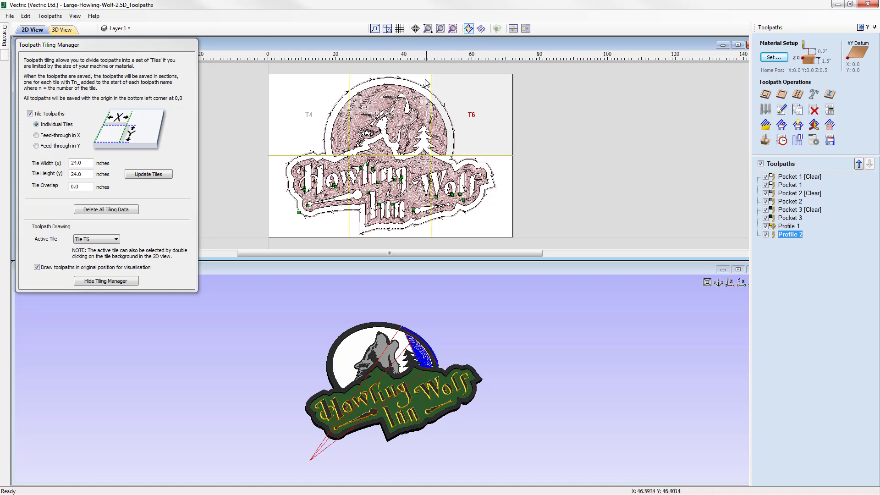
double_click(298, 90)
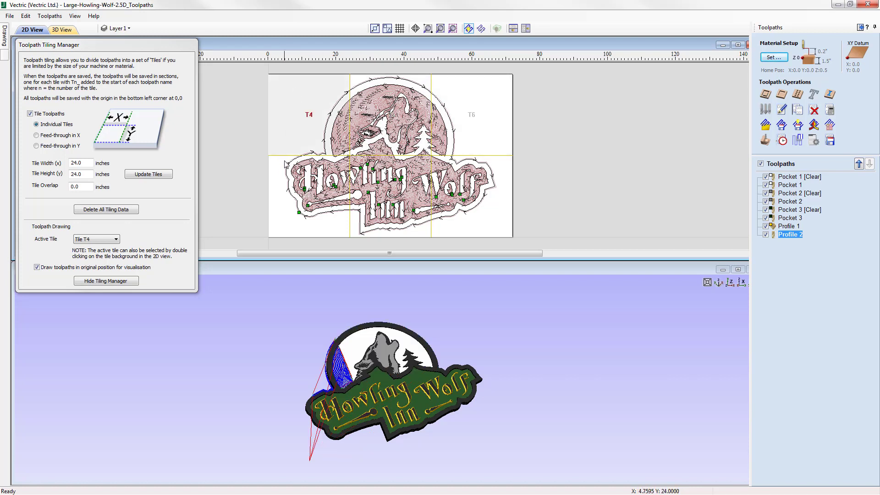
double_click(283, 204)
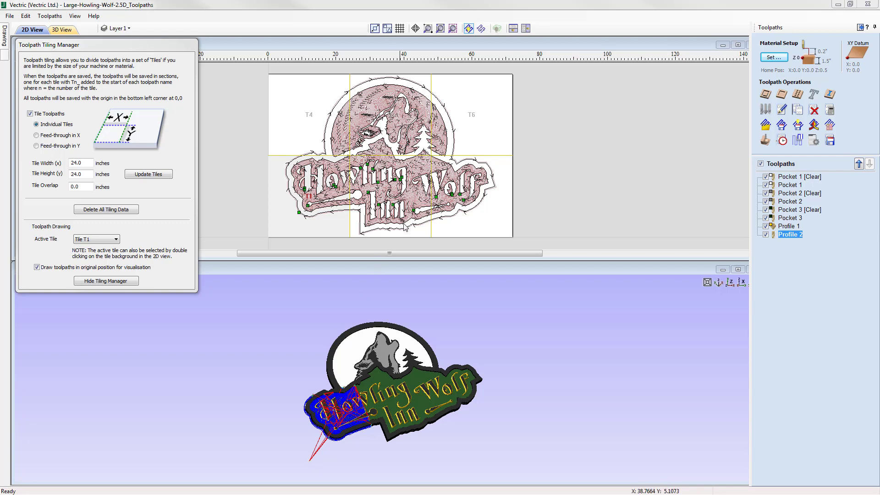
Make Tile T2 the active tile and turn on drawing of the origin in the 3D view
left_click(116, 240)
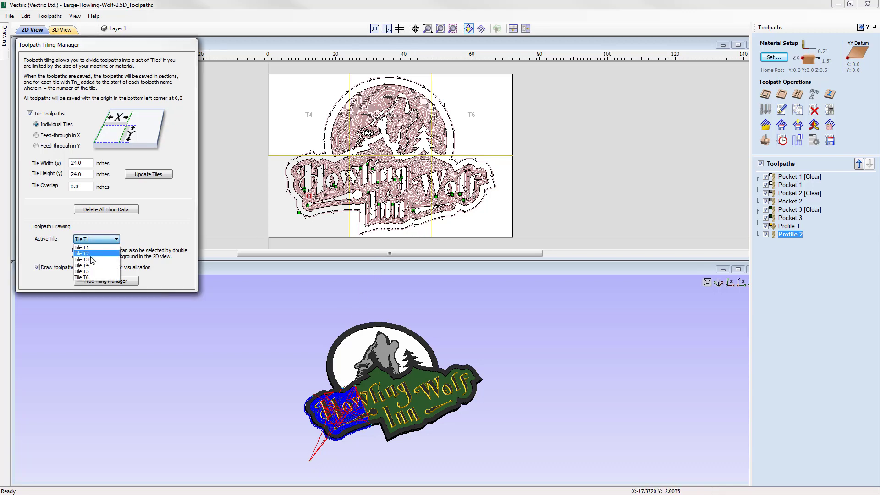
left_click(92, 254)
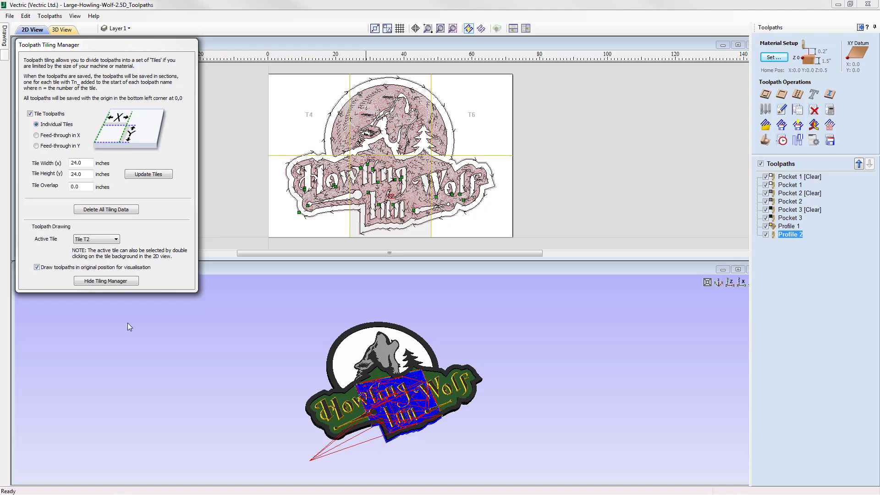
left_click(74, 16)
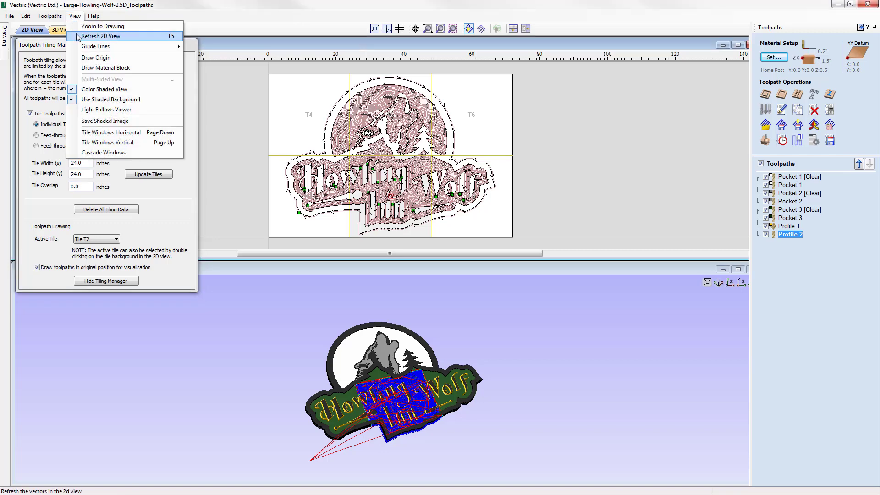
left_click(110, 59)
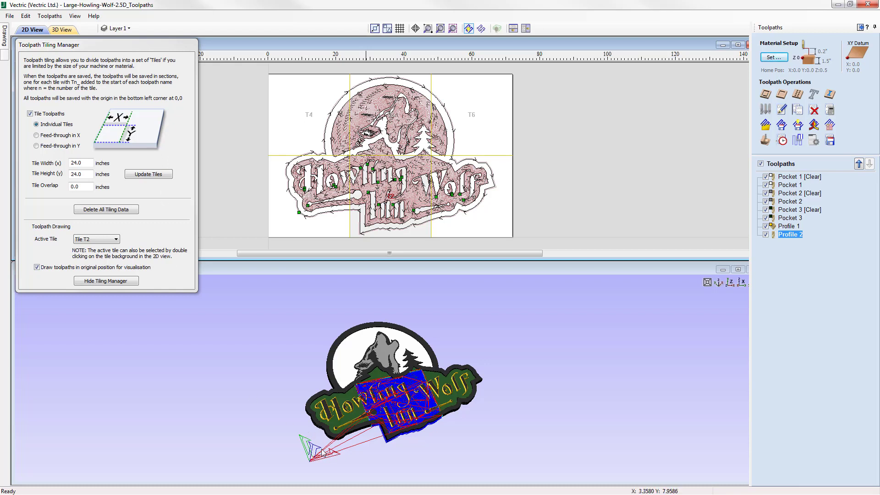
Reset the toolpath preview and turn off drawing toolpaths in their original position for Tile T2
left_click(765, 141)
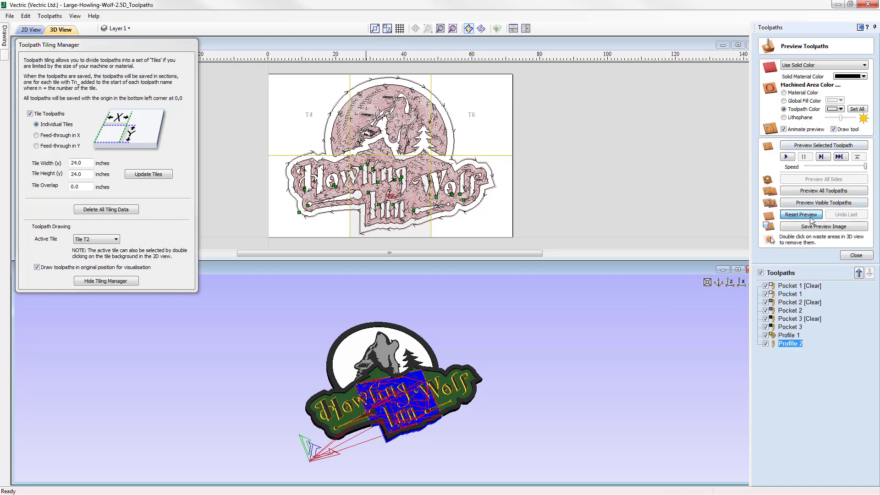
left_click(809, 215)
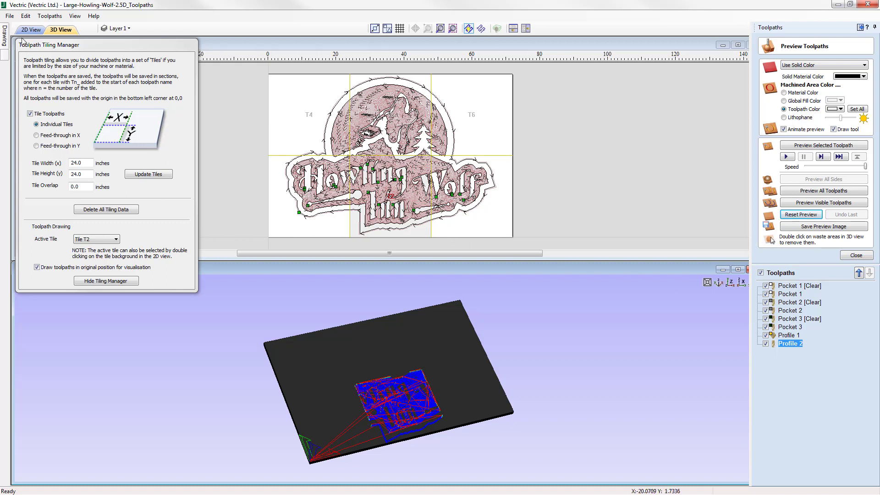
left_click(37, 269)
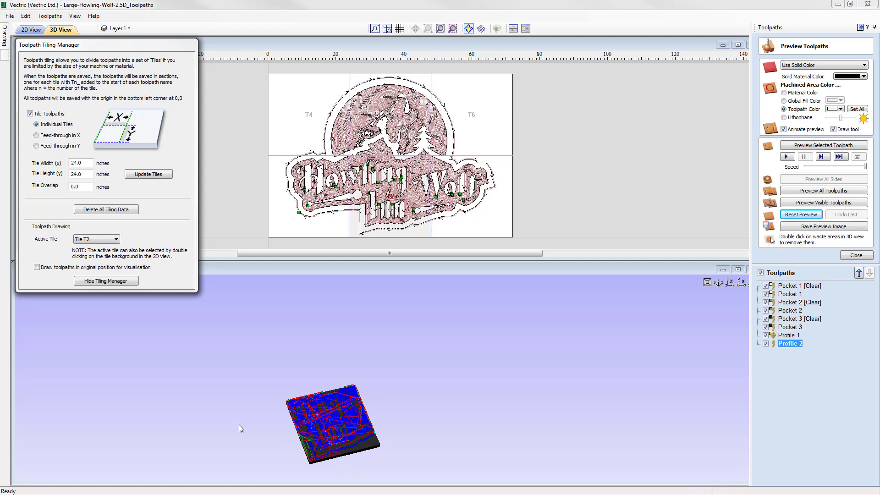
Preview all toolpaths on Tile T2, make Tile T3 the active tile and preview all of its toolpaths too
key("F2")
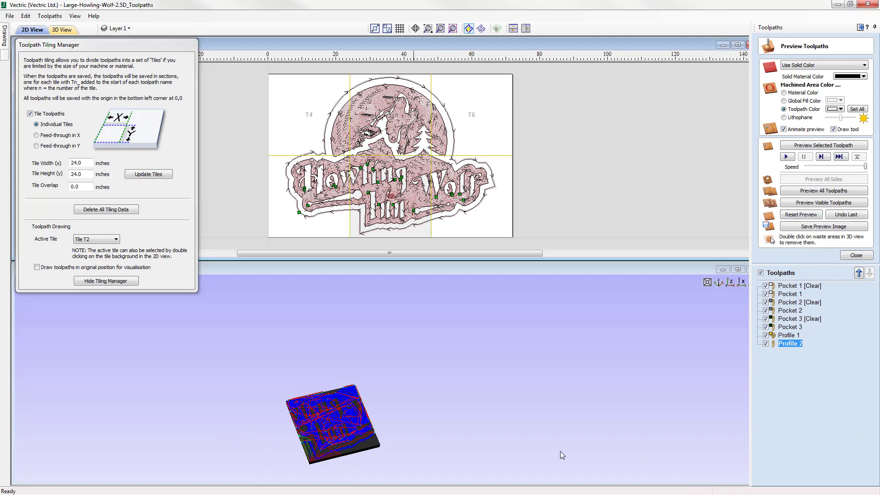
left_click(823, 191)
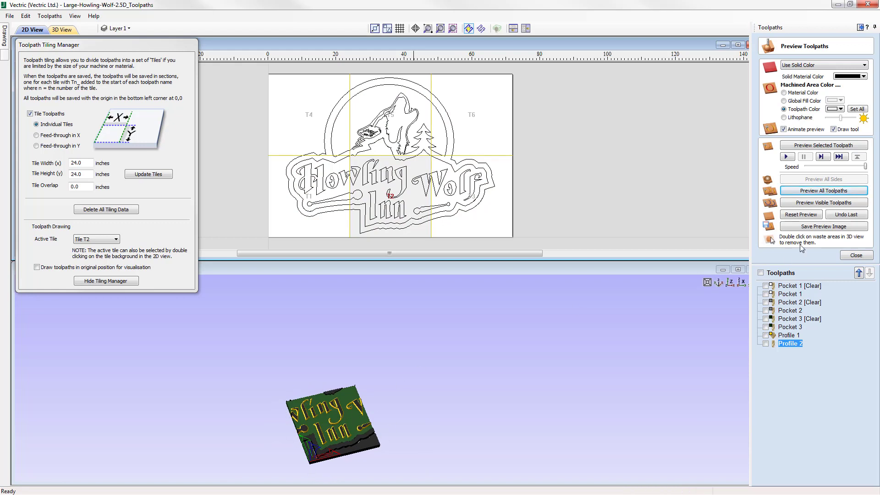
double_click(495, 221)
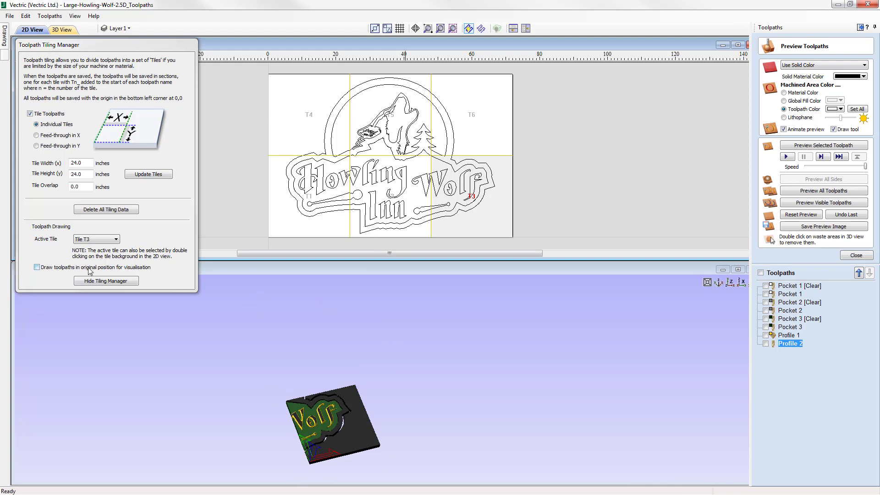
Compare the material block with toolpaths drawn in their original position on and off for Tile T3, leaving the option off
left_click(38, 269)
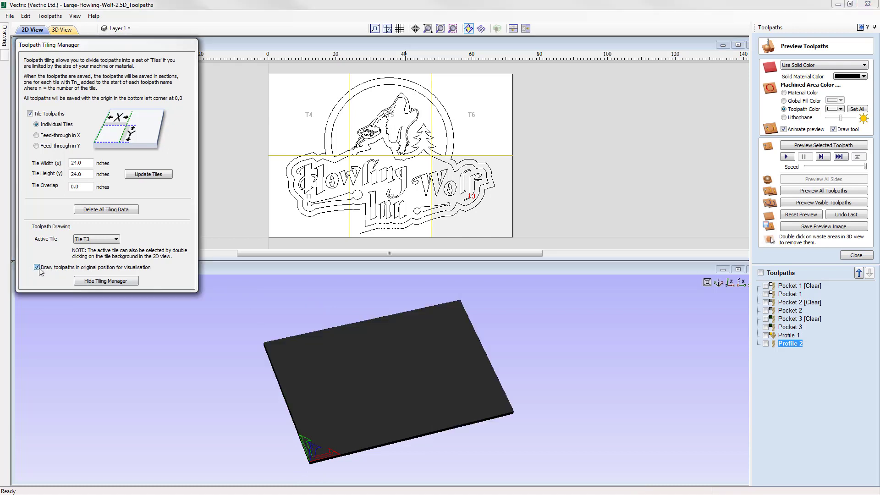
left_click(37, 267)
left_click(38, 268)
left_click(68, 270)
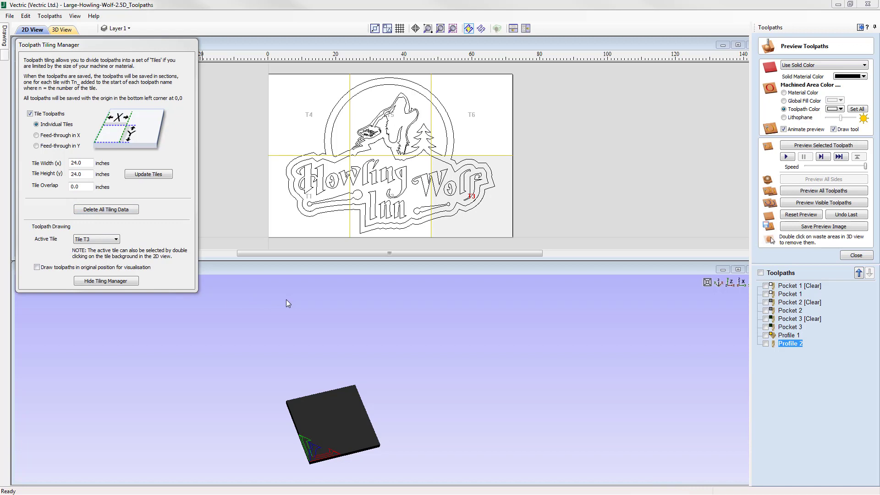
Set the tile overlap to 0.25 inches, update the tiles and make Tile T1 the active tile
left_click(80, 186)
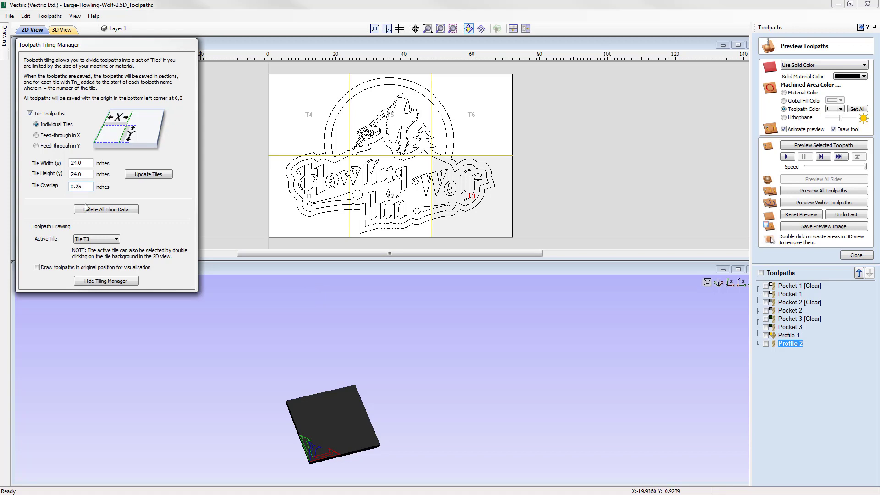
type("25")
left_click(169, 178)
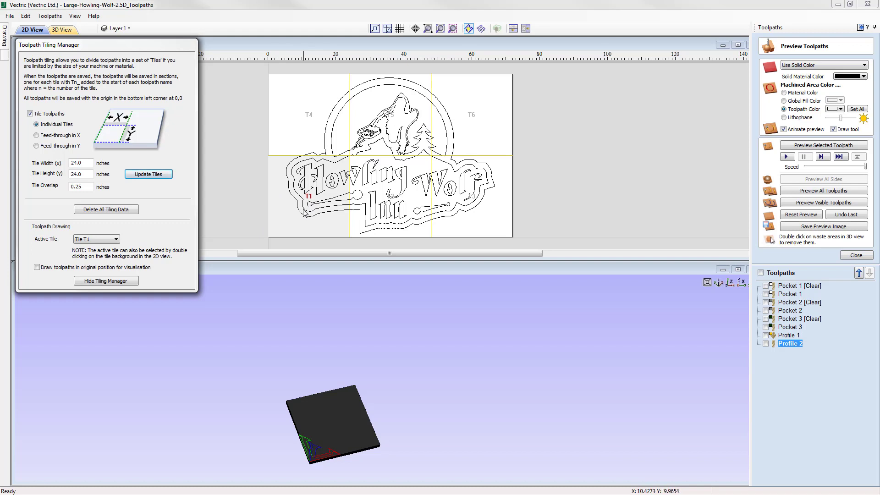
Preview all toolpaths on Tile T1, show every toolpath and inspect the overlap at the tile's edge, finishing in the top-down view
left_click(824, 191)
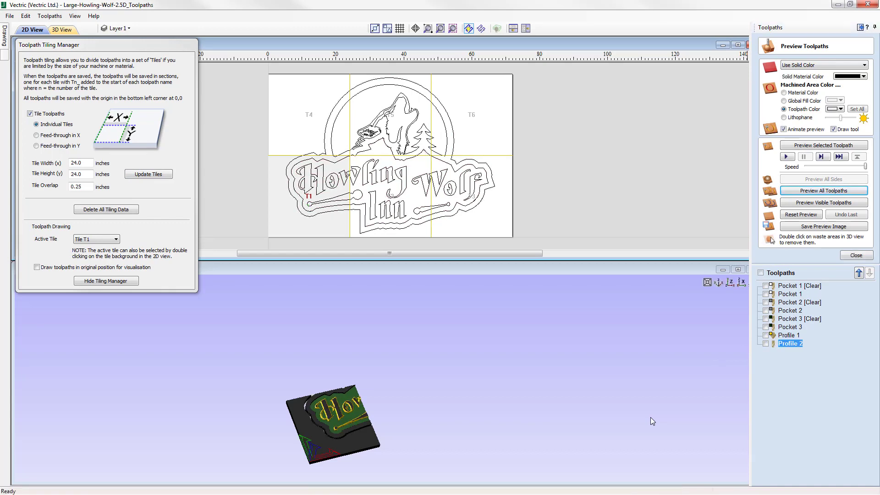
left_click(761, 273)
left_click(430, 422)
scroll(399, 422, "up", 5)
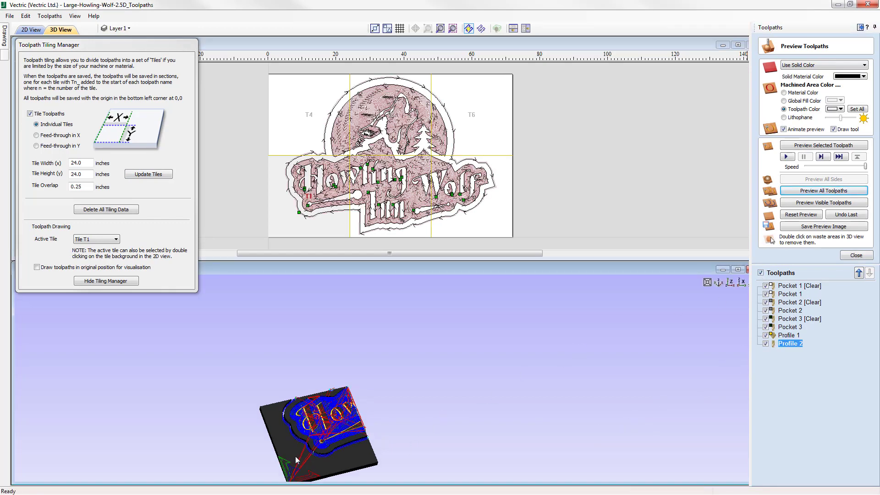
middle_click_drag(403, 374, 423, 342)
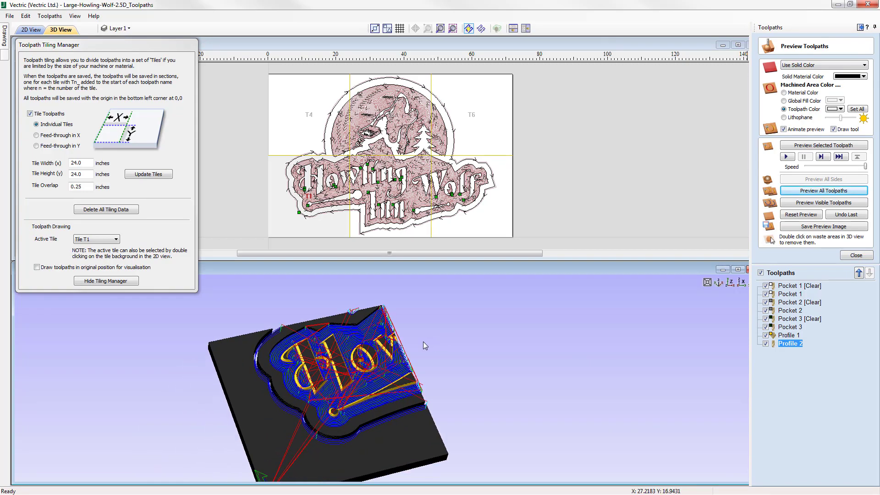
scroll(422, 345, "up", 2)
scroll(427, 381, "up", 3)
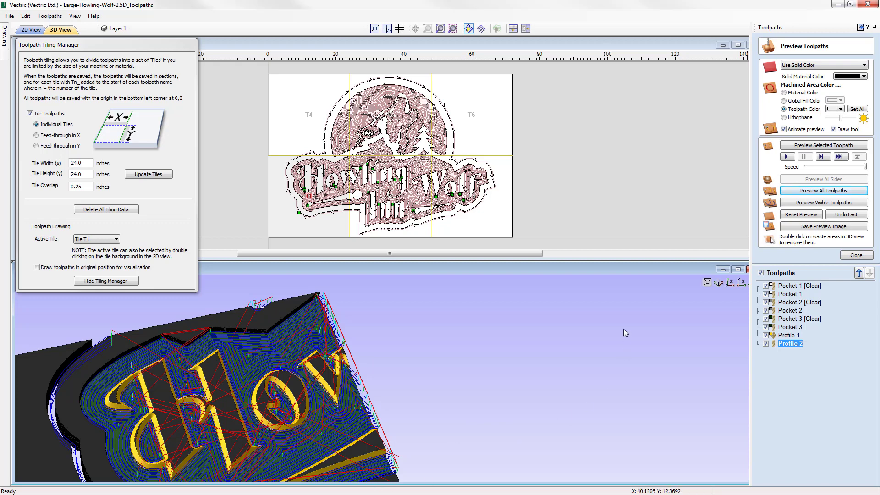
left_click(731, 283)
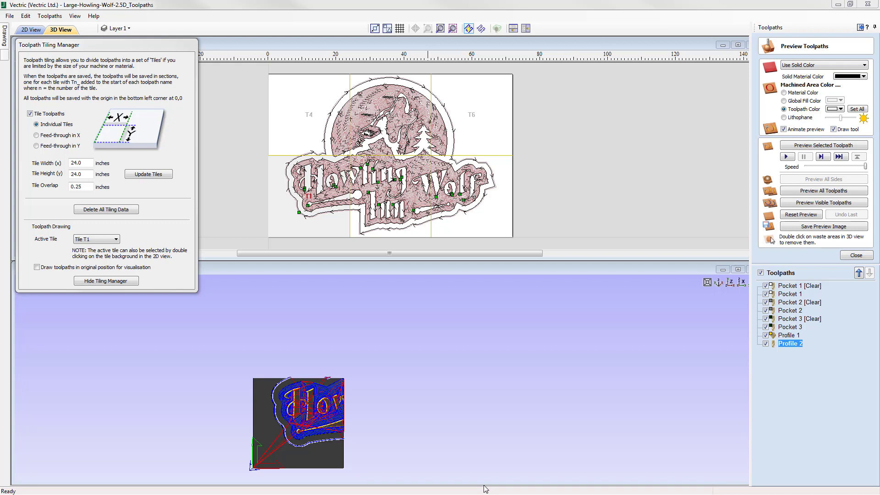
Close the preview and set up saving of toolpaths with only Pocket 1 [Clear], Pocket 2 [Clear] and Pocket 3 [Clear] visible
left_click(855, 255)
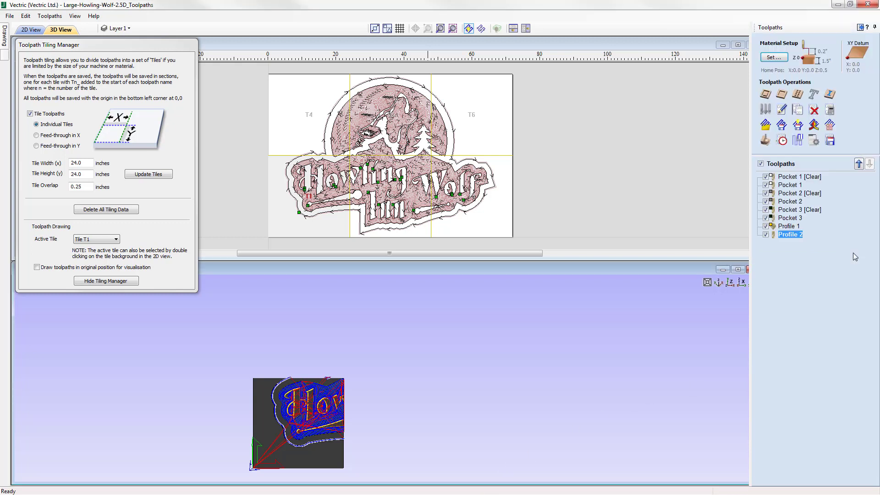
left_click(830, 143)
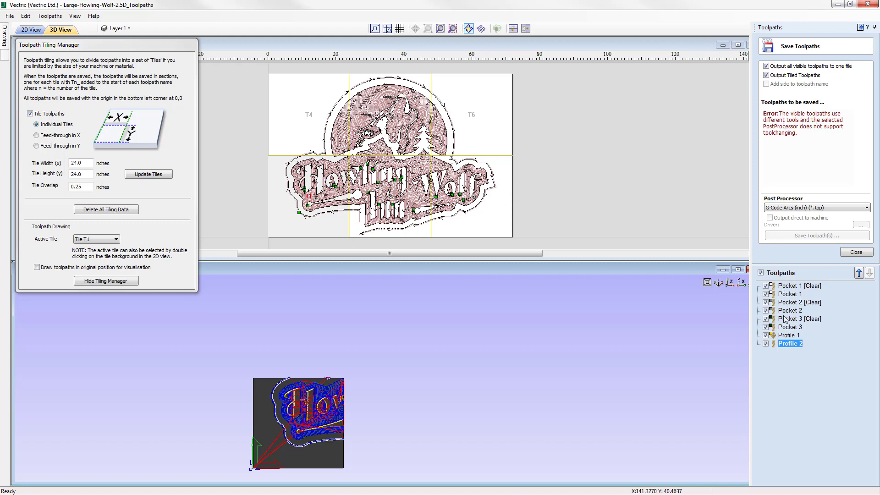
left_click(766, 344)
left_click(766, 335)
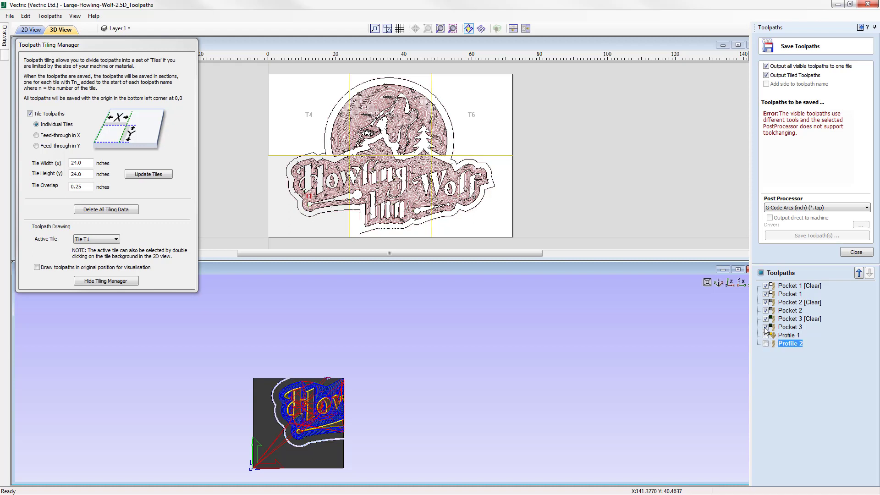
left_click(765, 328)
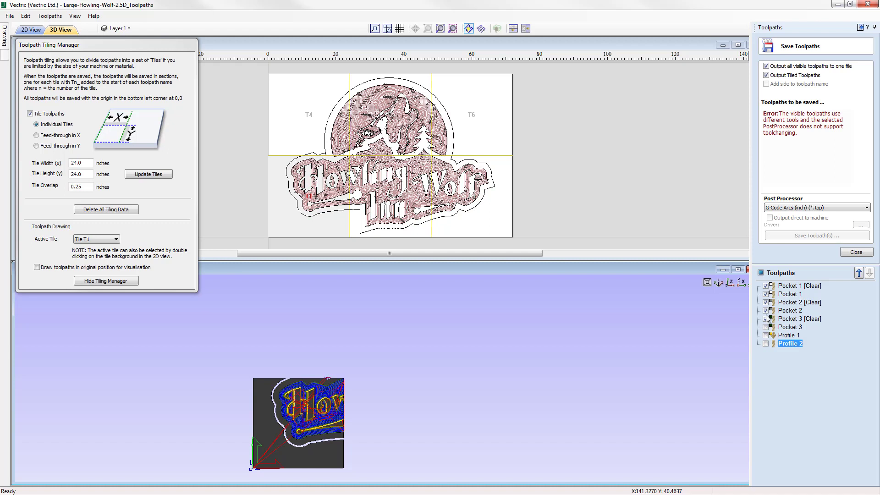
left_click(765, 311)
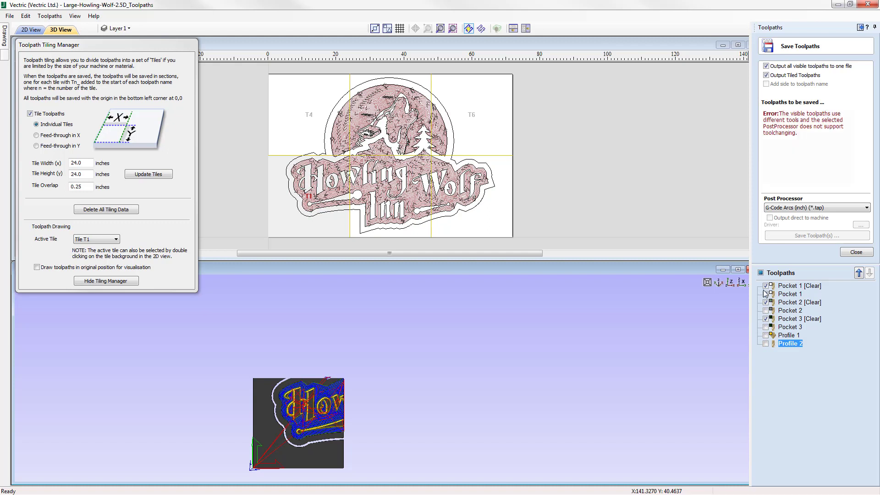
left_click(766, 294)
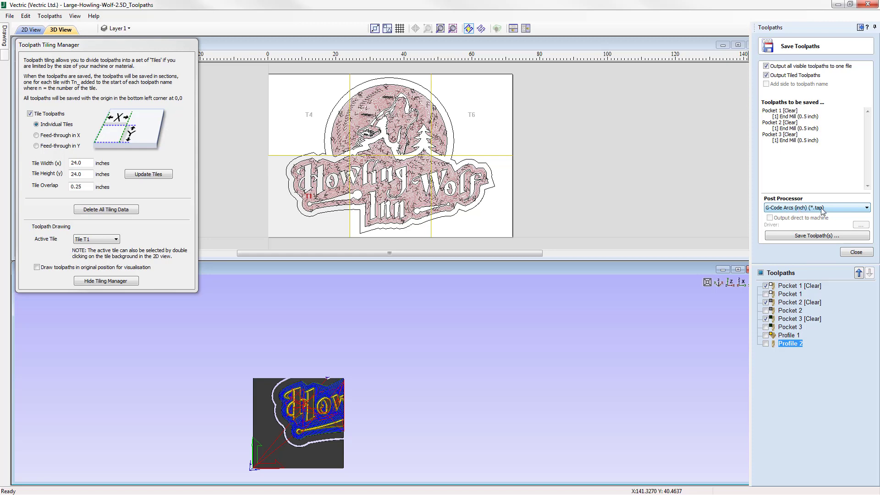
Save the visible clearance toolpaths as tiled output named Pocket All [Clear].tap and check the saved tile files in the folder
left_click(809, 236)
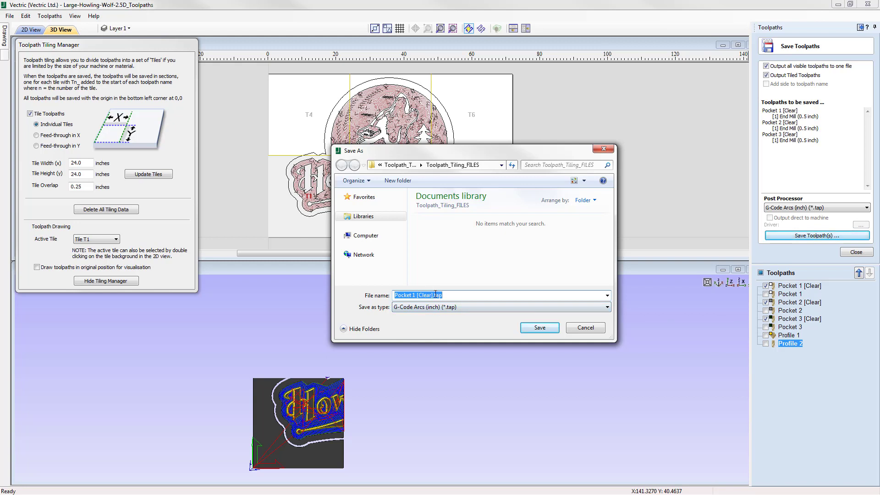
left_click(434, 294)
key("BackSpace")
type("All")
left_click(537, 328)
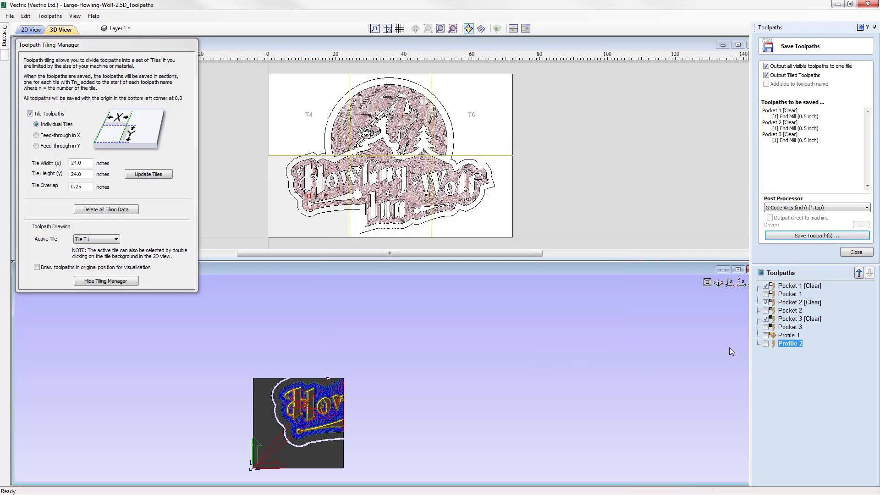
left_click(810, 236)
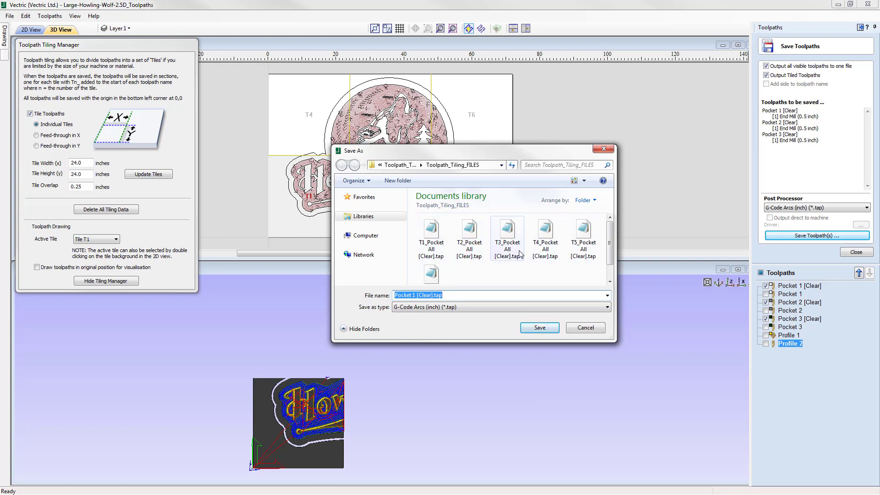
left_click(583, 328)
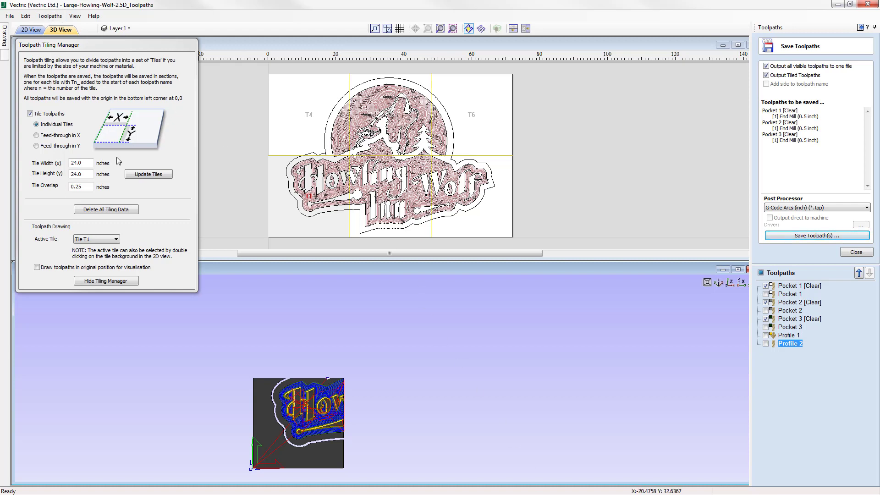
Save the project as Toolpath_Tiling_2D_Toolpaths in the Toolpath_Tiling_FILES folder, replacing the existing file
left_click(9, 16)
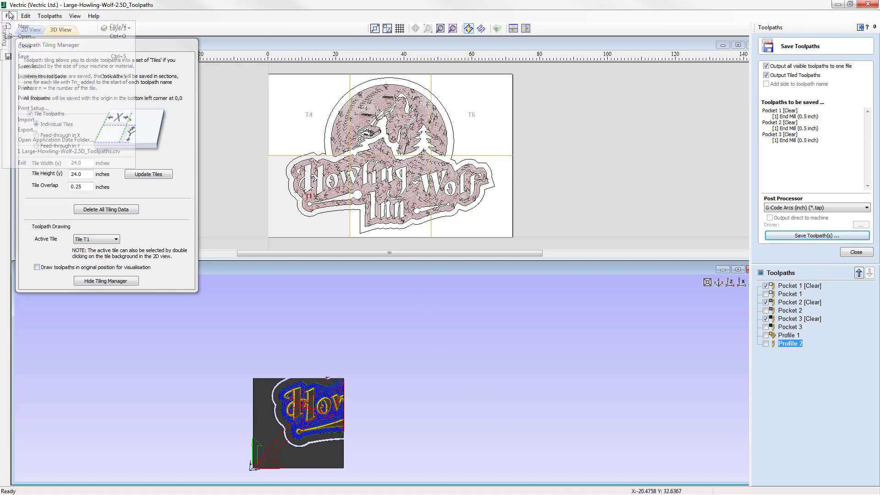
left_click(28, 67)
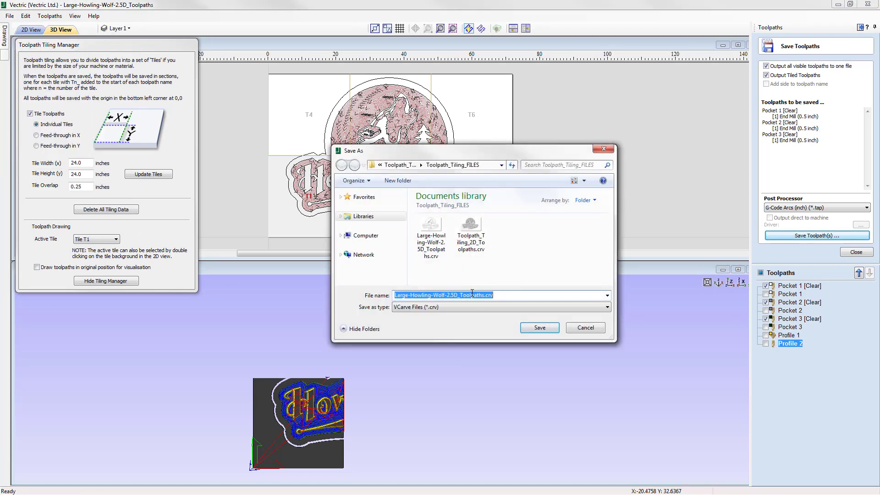
right_click(473, 298)
left_click(492, 342)
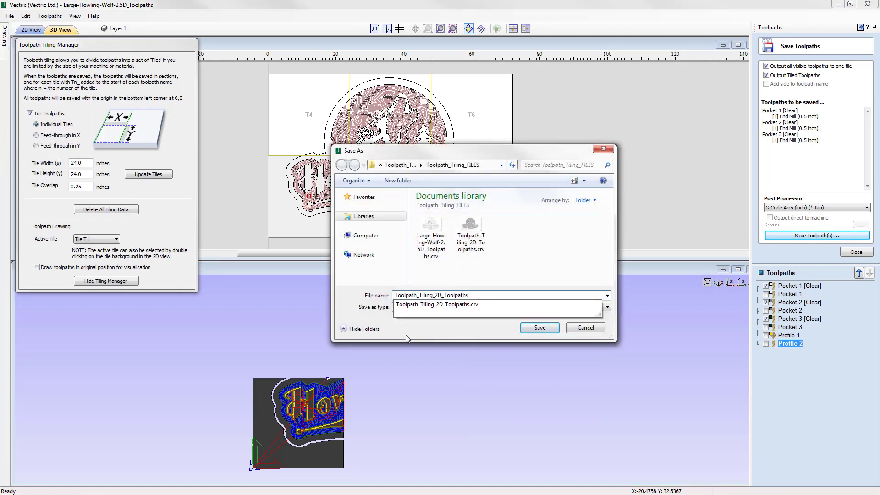
left_click(538, 328)
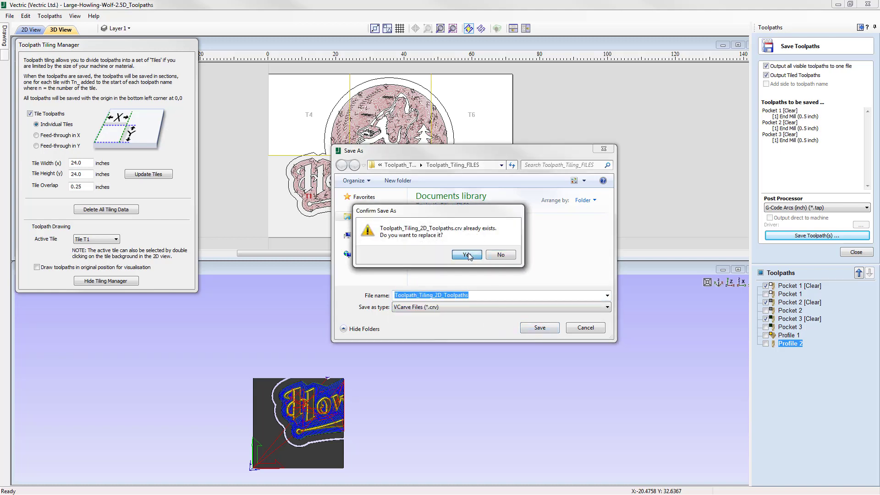
left_click(459, 255)
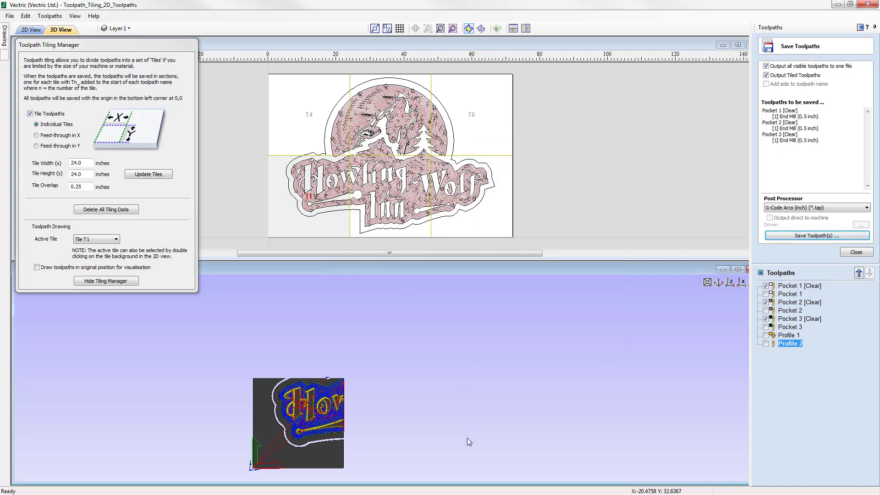